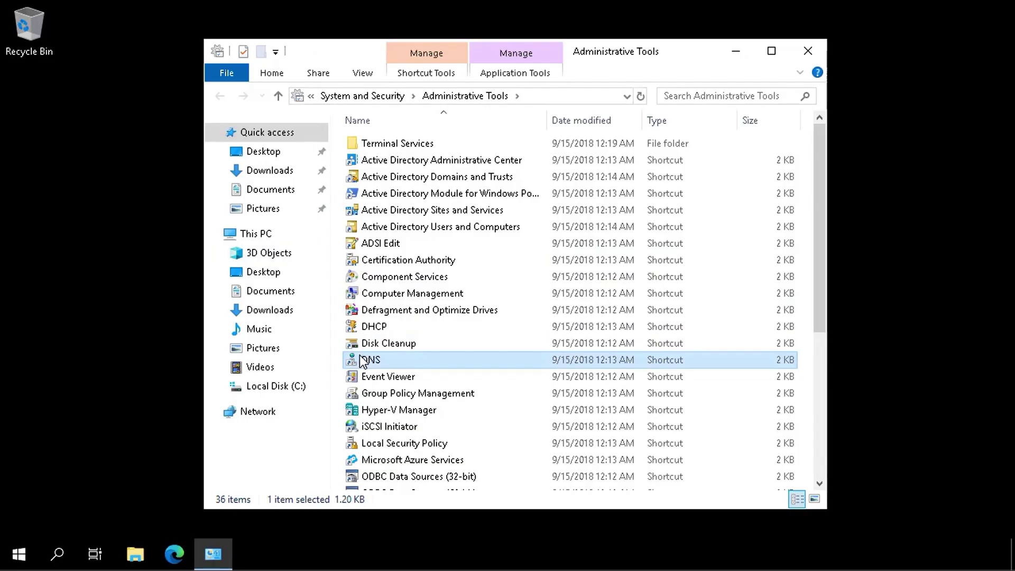
# Step: On SEA-DC1, add a tailwindtraders.net conditional forwarder with master server 172.16.10.145
pyautogui.doubleClick(362, 361)
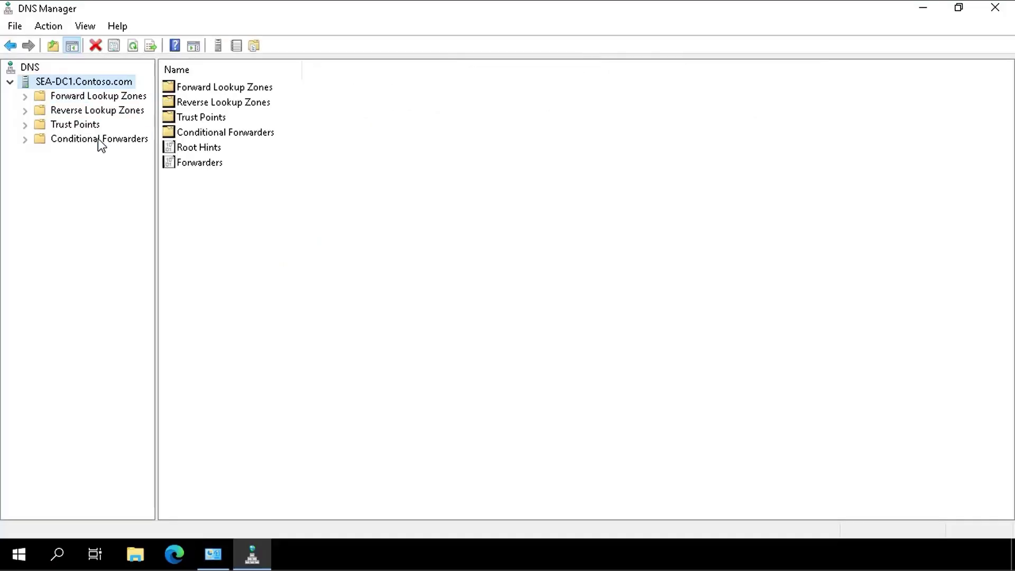
pyautogui.click(98, 139)
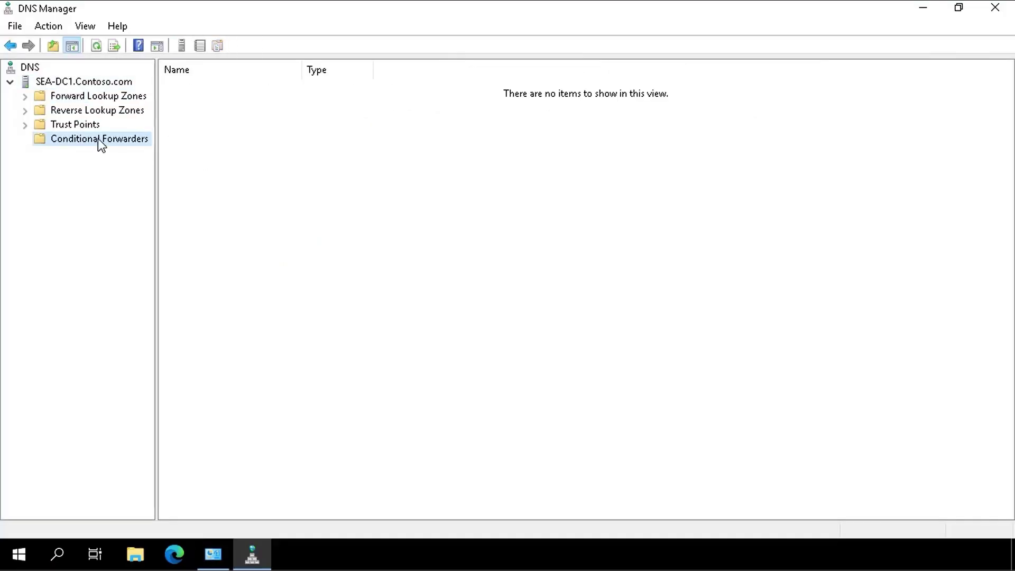
pyautogui.rightClick(98, 139)
pyautogui.click(133, 150)
pyautogui.write('ta')
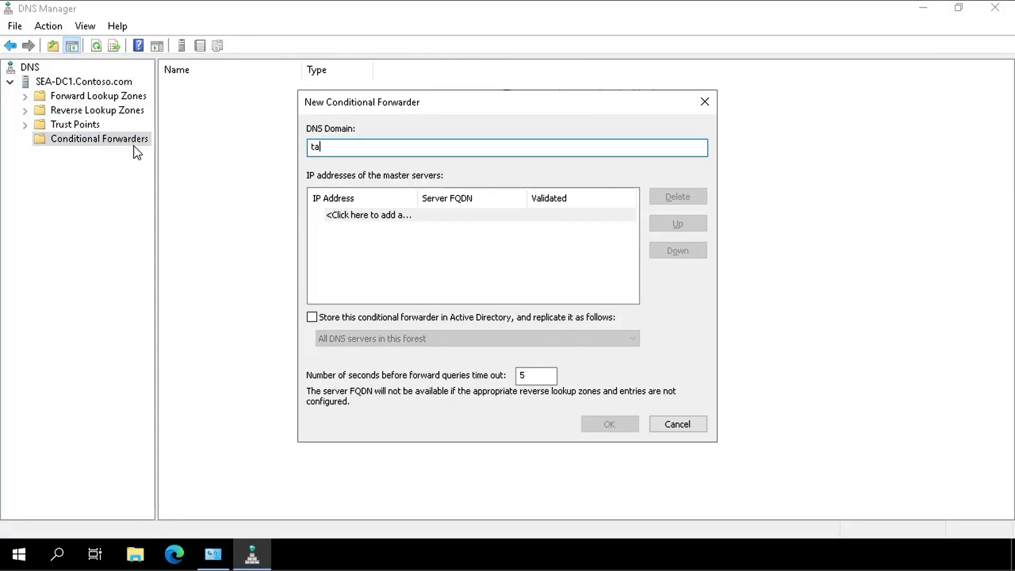
pyautogui.write('ilwindtraders.net')
pyautogui.click(341, 216)
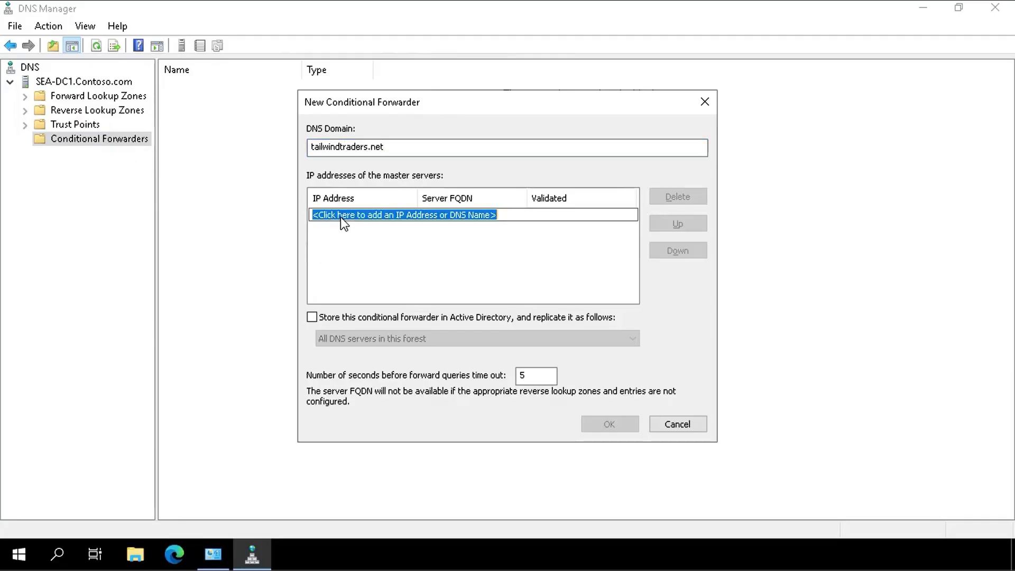
pyautogui.write('172')
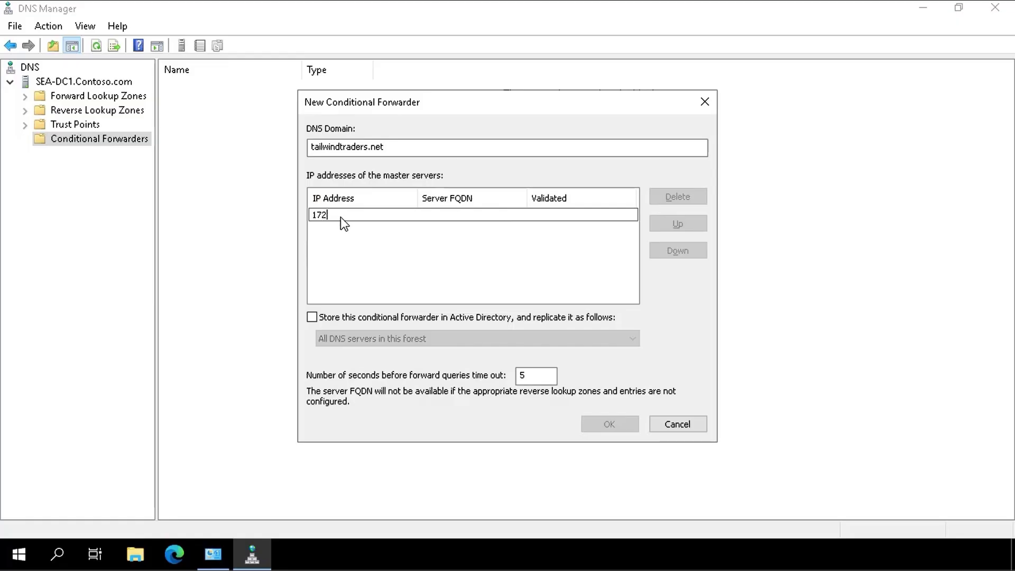
pyautogui.write('.16.10.145')
pyautogui.click(448, 277)
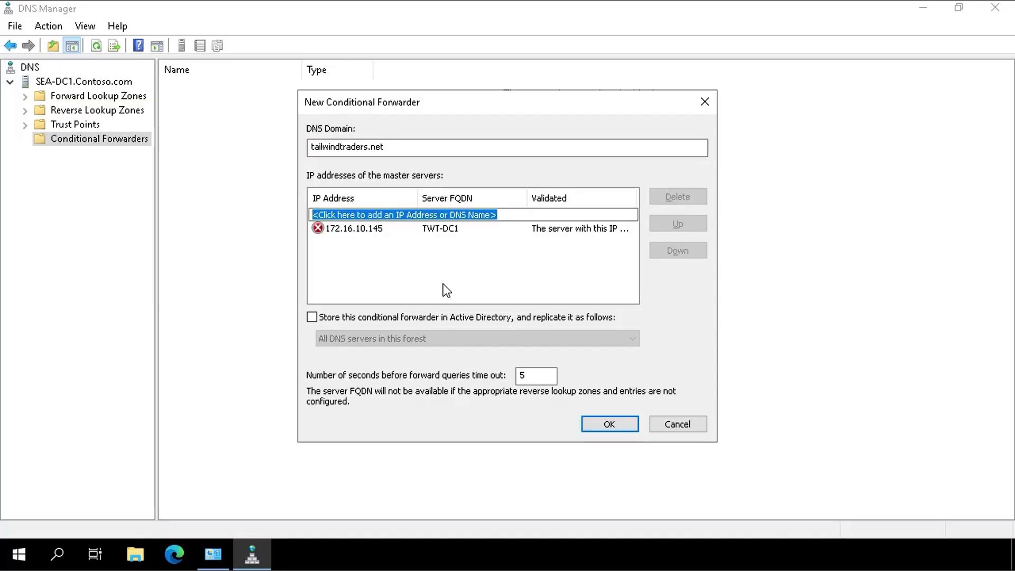
pyautogui.click(609, 425)
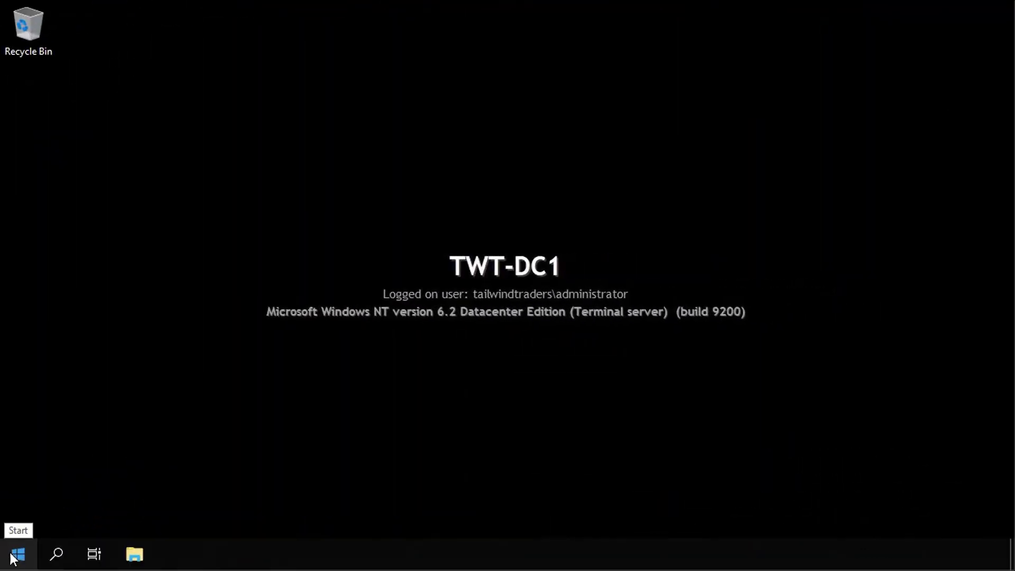
# Step: Launch DNS on TWT-DC1 and add a contoso.com conditional forwarder with master 172.16.10.10
pyautogui.click(14, 556)
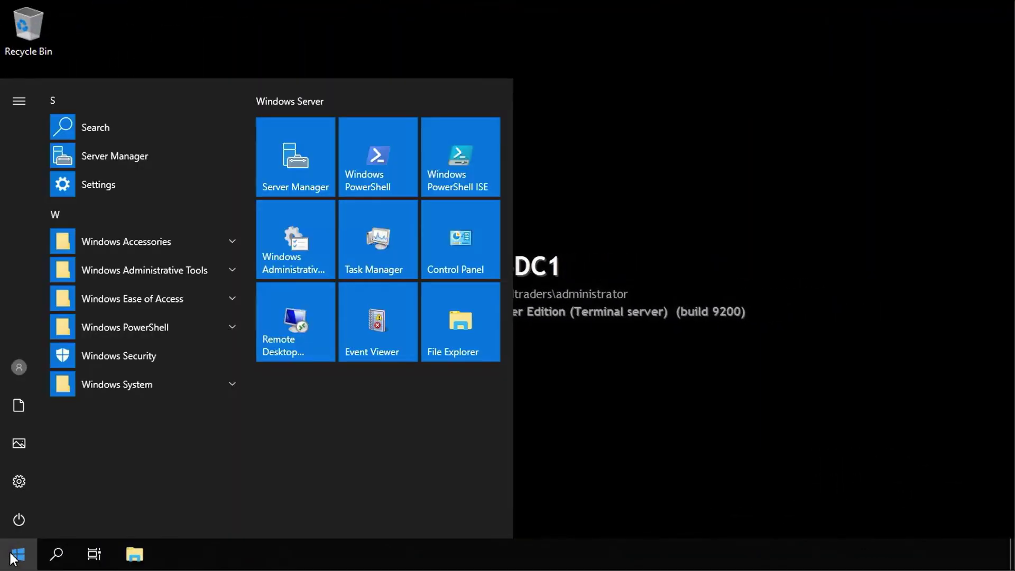
pyautogui.click(300, 214)
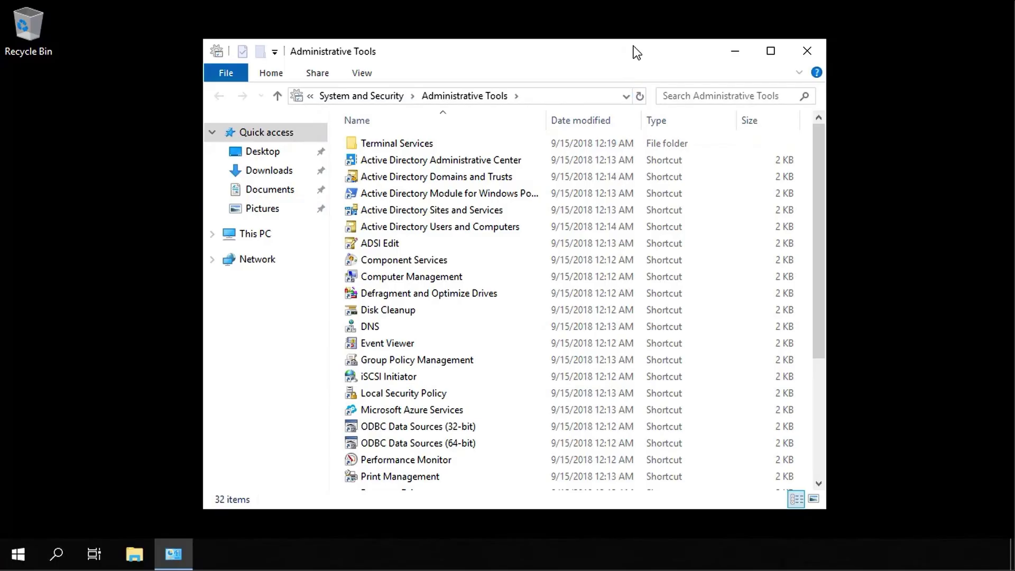
pyautogui.click(375, 327)
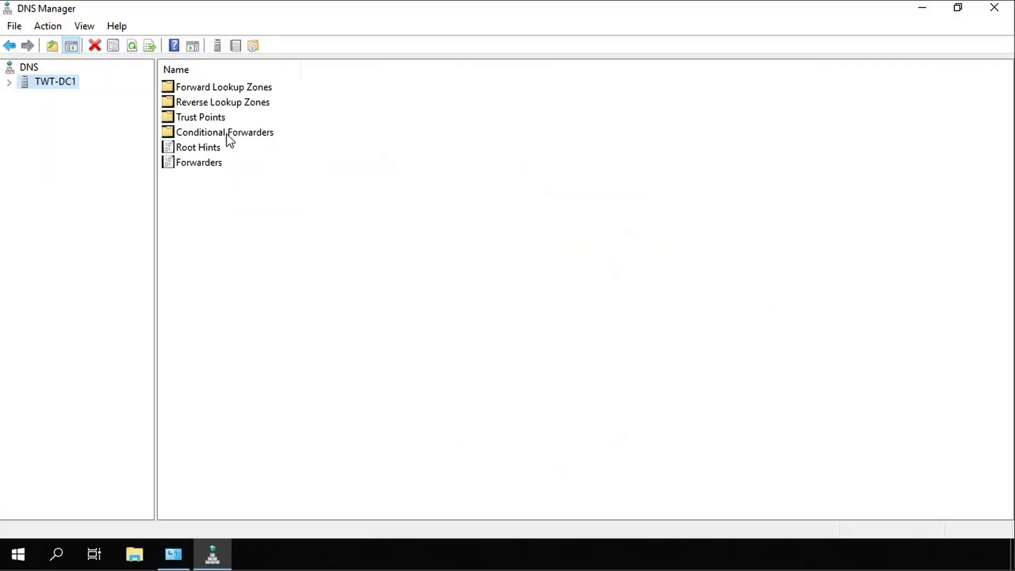
pyautogui.doubleClick(226, 134)
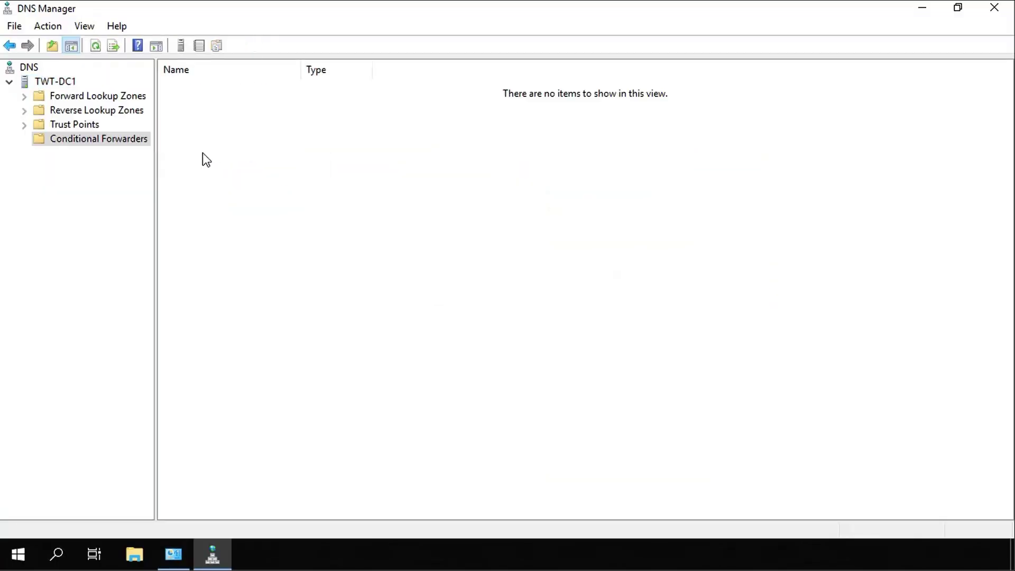
pyautogui.rightClick(87, 138)
pyautogui.click(115, 141)
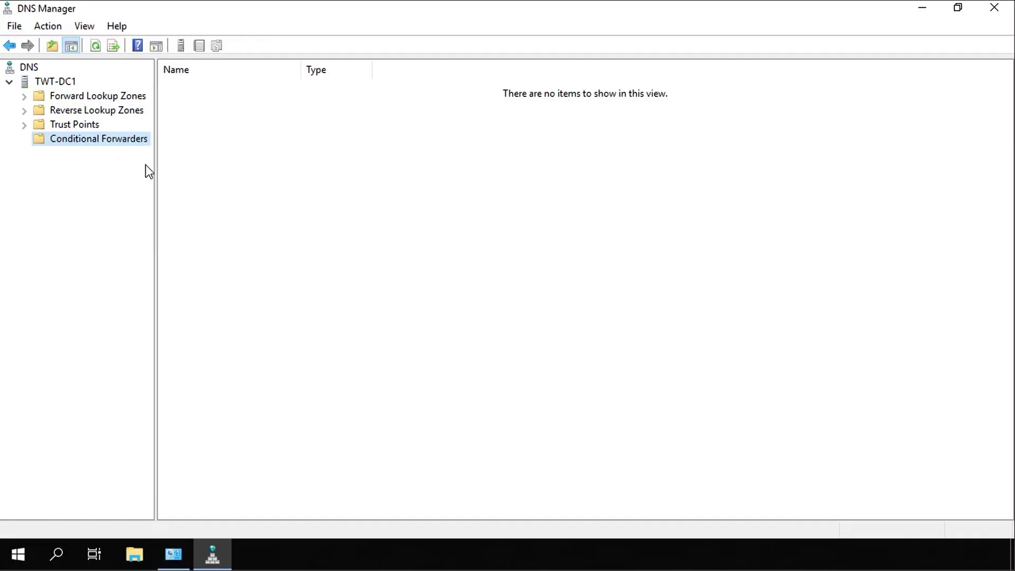
pyautogui.write('conto')
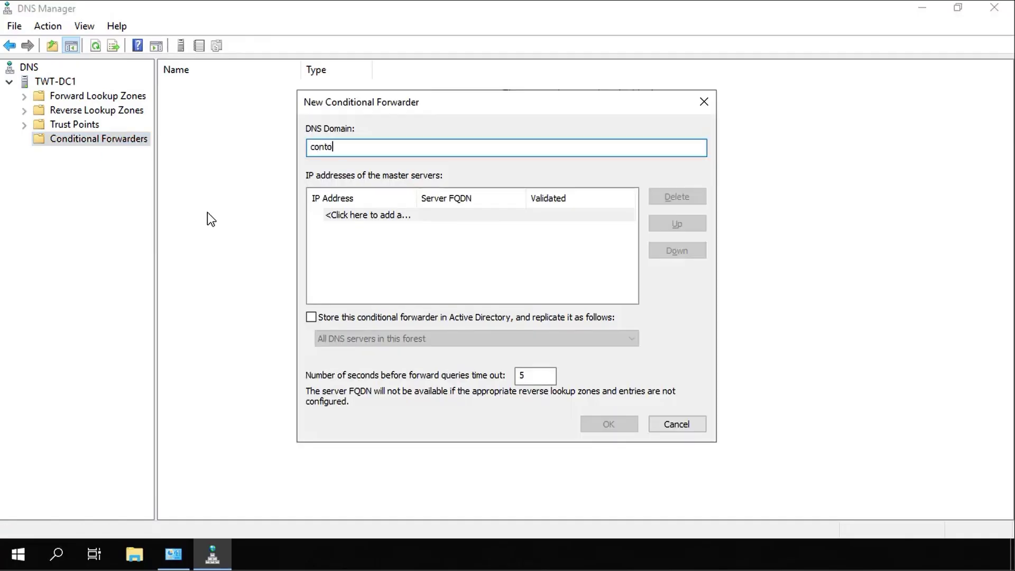
pyautogui.write('so.com')
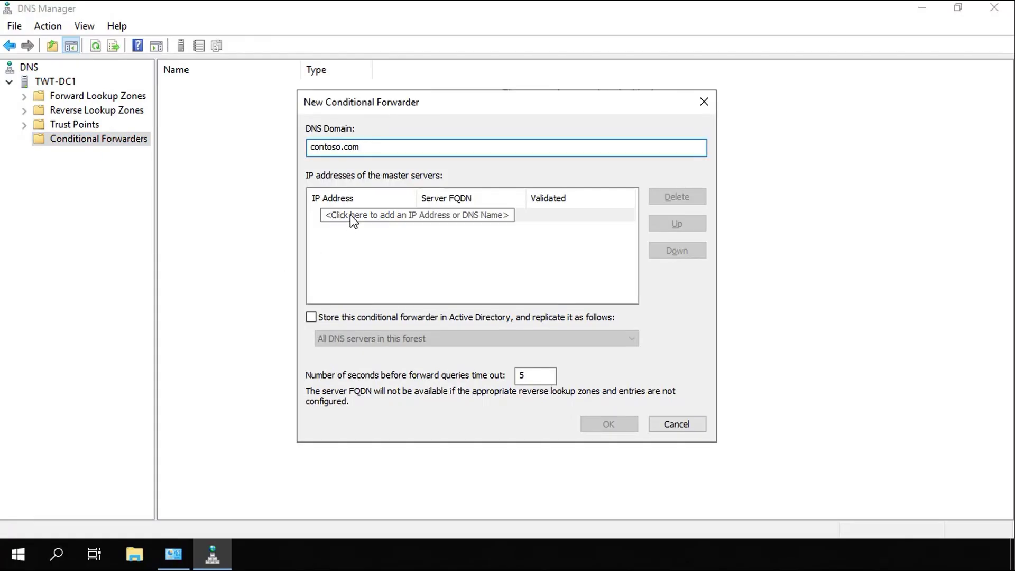
pyautogui.click(350, 214)
pyautogui.write('172.')
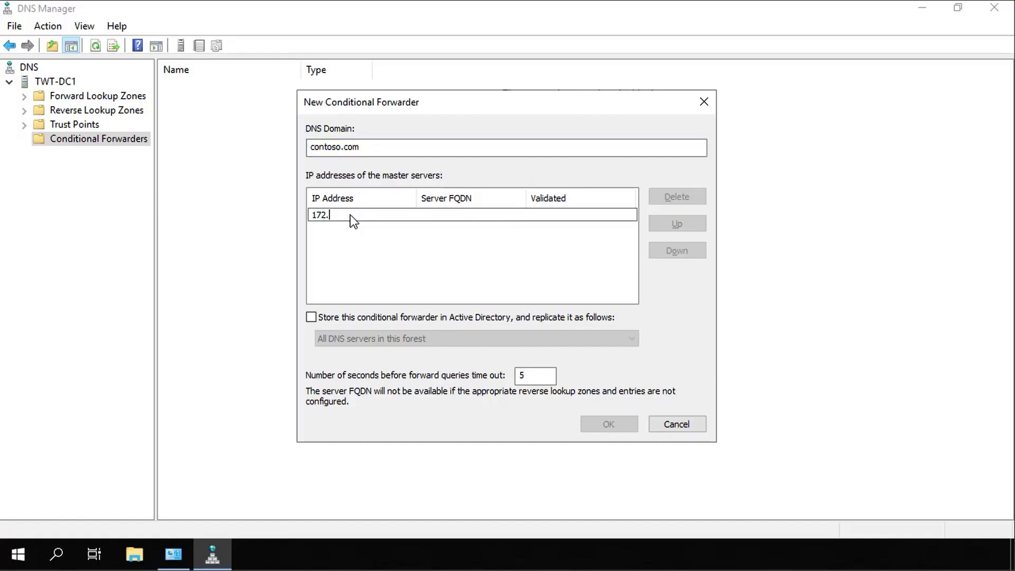
pyautogui.write('16.10.10')
pyautogui.click(523, 278)
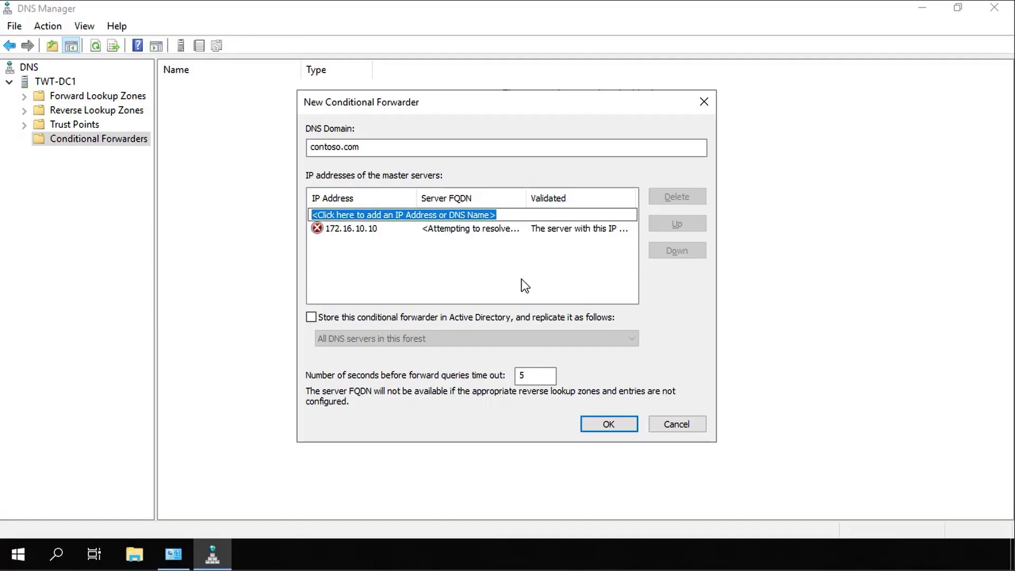
pyautogui.click(595, 423)
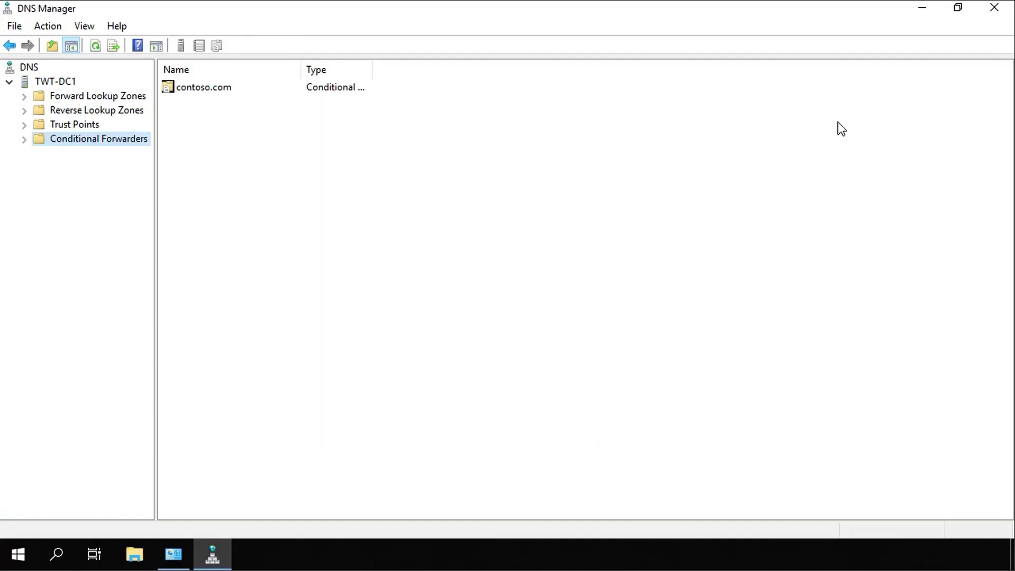
# Step: Close DNS and show the Trusts tab of tailwindtraders.net in Active Directory Domains and Trusts
pyautogui.click(998, 7)
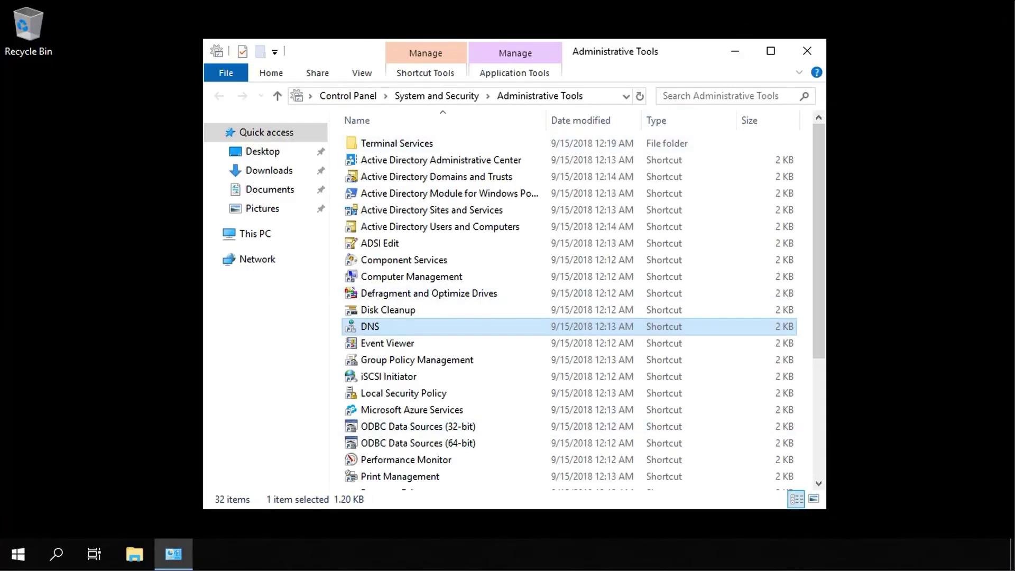
pyautogui.doubleClick(468, 179)
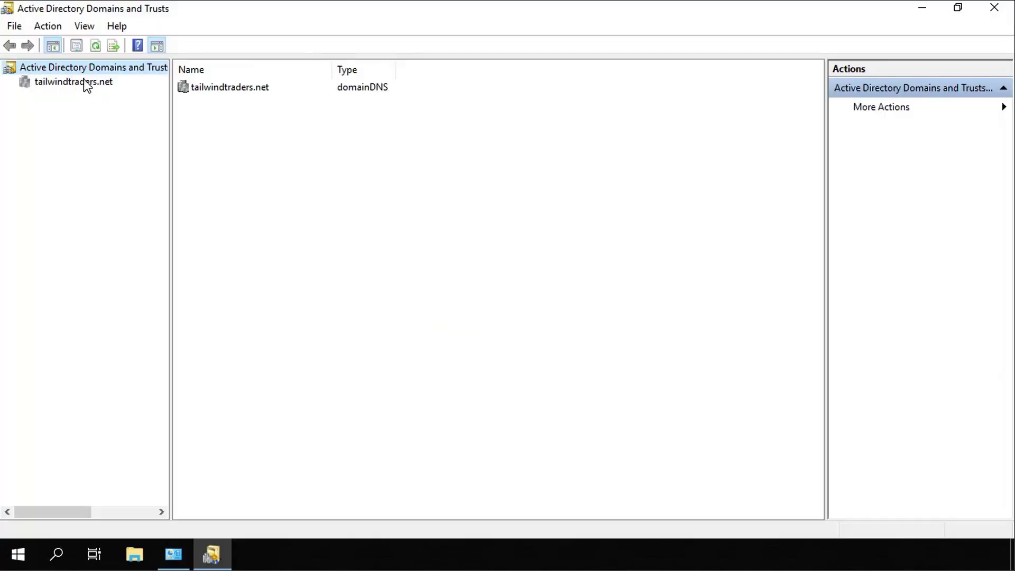
pyautogui.click(84, 80)
pyautogui.rightClick(83, 79)
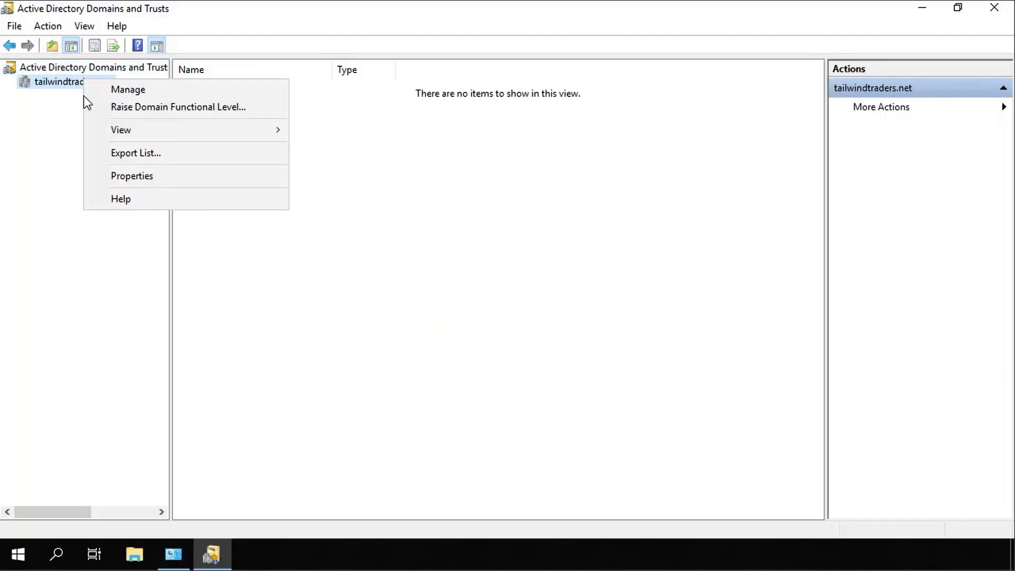
pyautogui.click(93, 174)
pyautogui.click(412, 126)
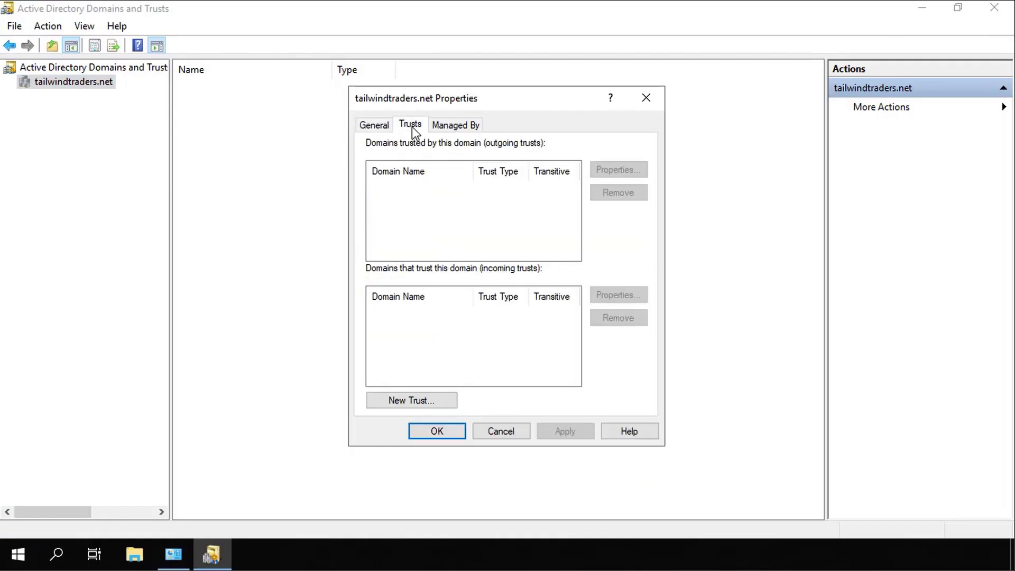
# Step: Start the New Trust Wizard and enter contoso.com as the trust name
pyautogui.click(424, 396)
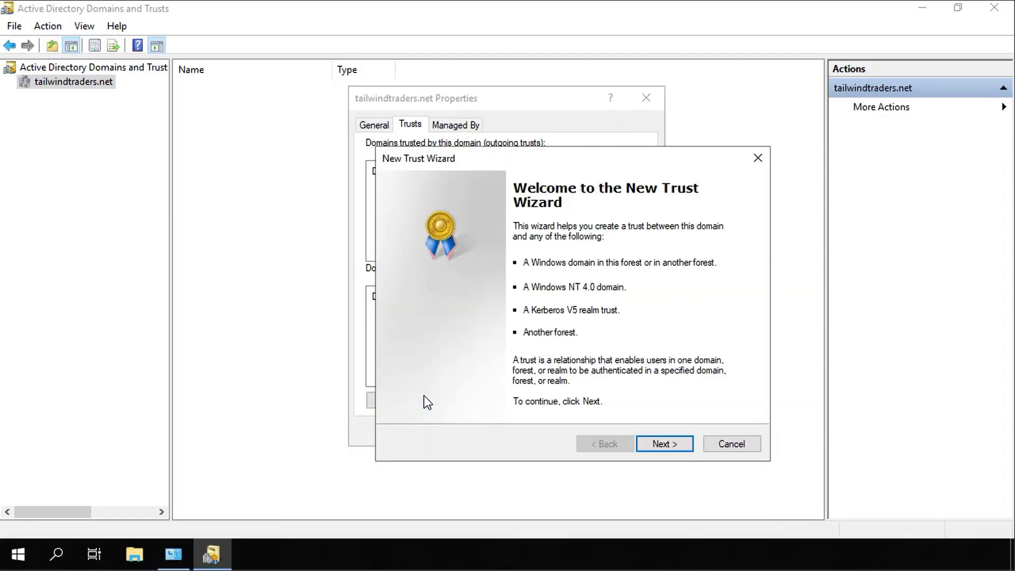
pyautogui.click(669, 444)
pyautogui.write('contoso.com')
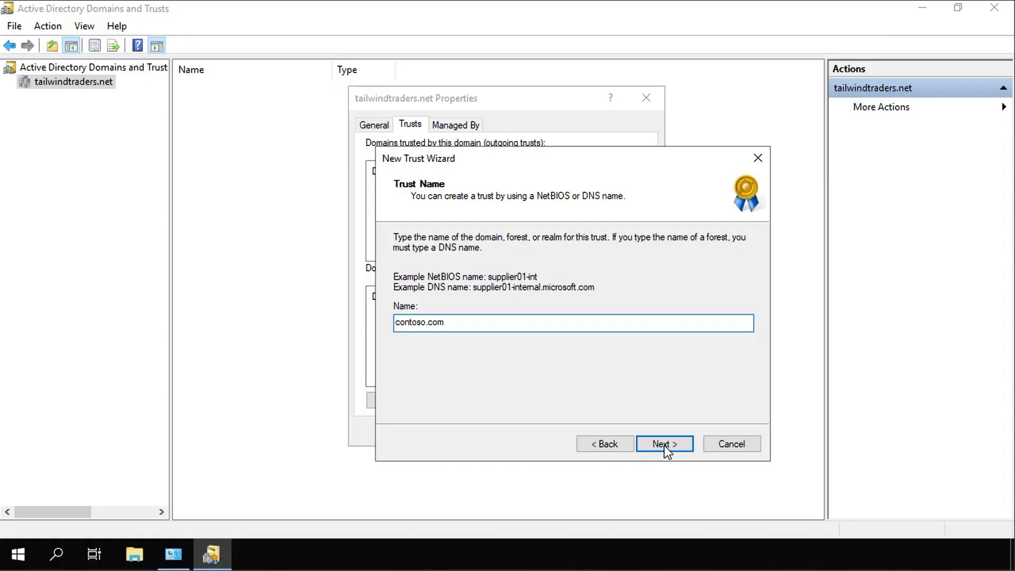
# Step: Make it a two-way Forest trust created in both this domain and contoso.com
pyautogui.click(664, 445)
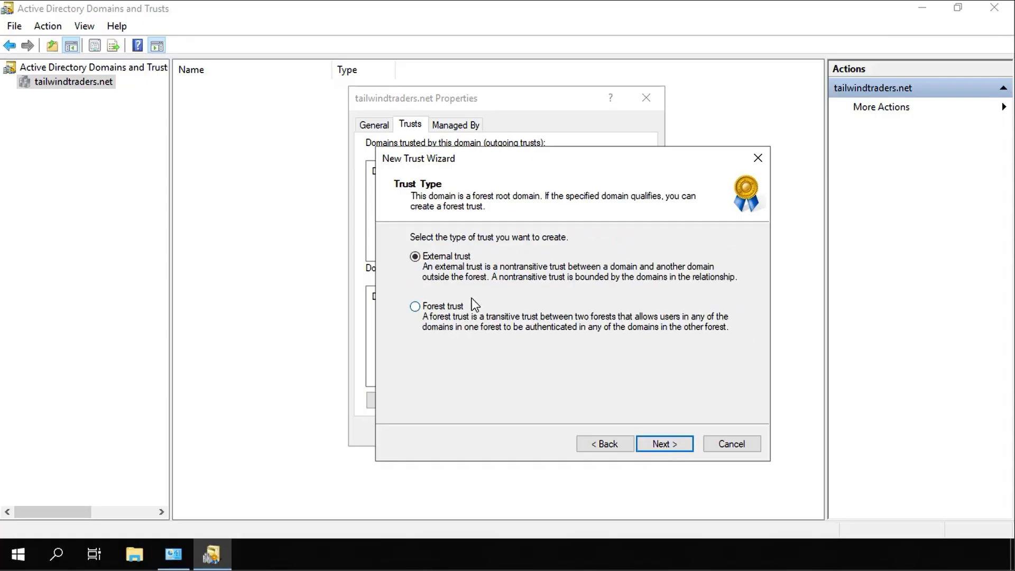
pyautogui.click(459, 306)
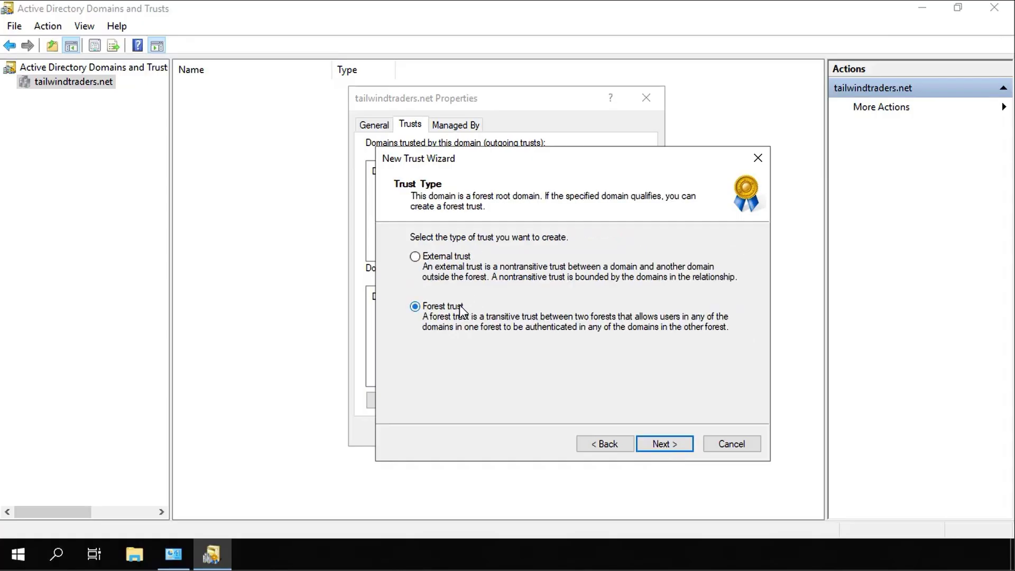
pyautogui.click(659, 446)
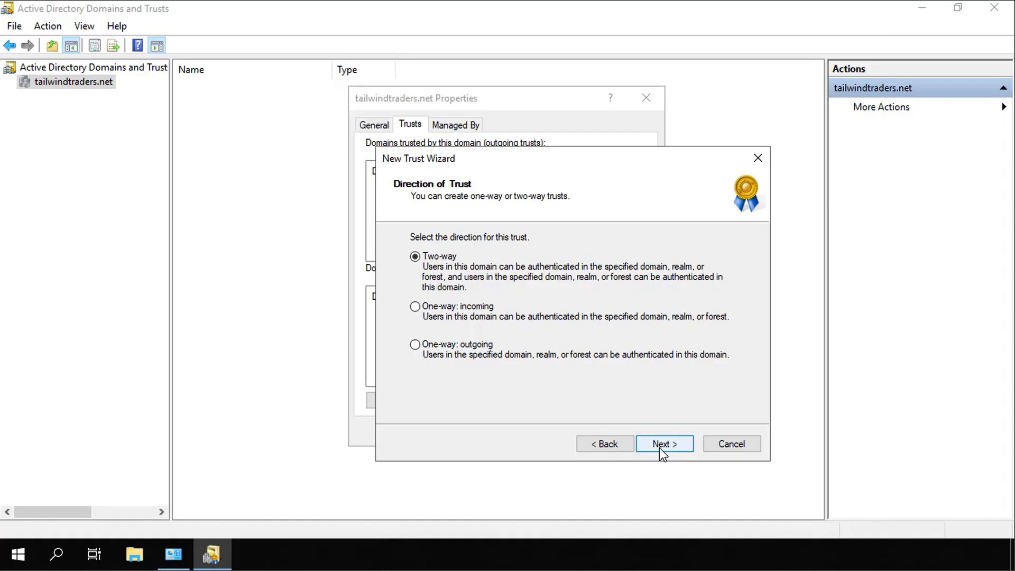
pyautogui.click(659, 448)
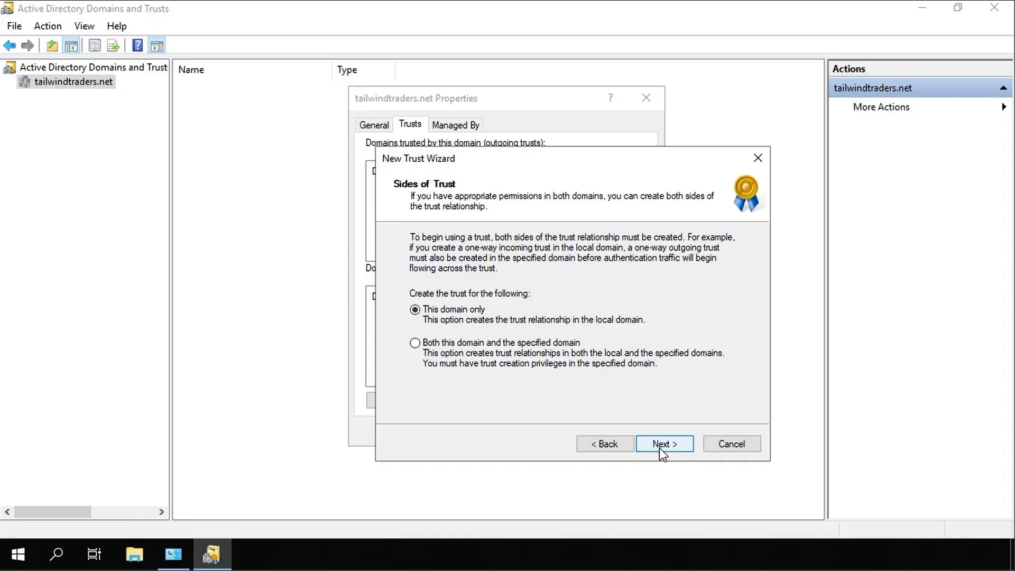
pyautogui.click(531, 344)
# Step: Supply the contoso administrator account name and its password for the contoso.com side
pyautogui.click(664, 440)
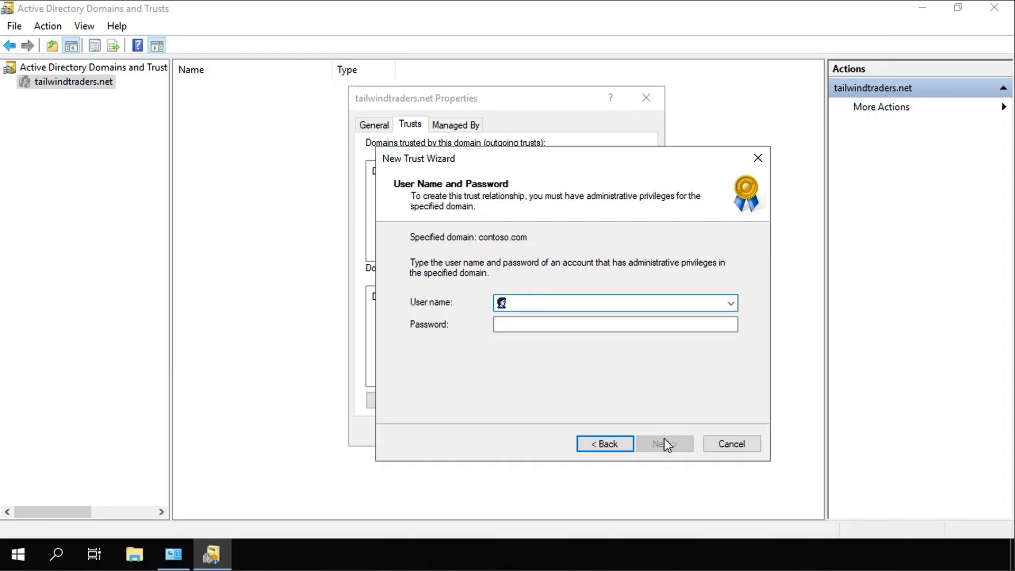
pyautogui.write('contoso\\administrator')
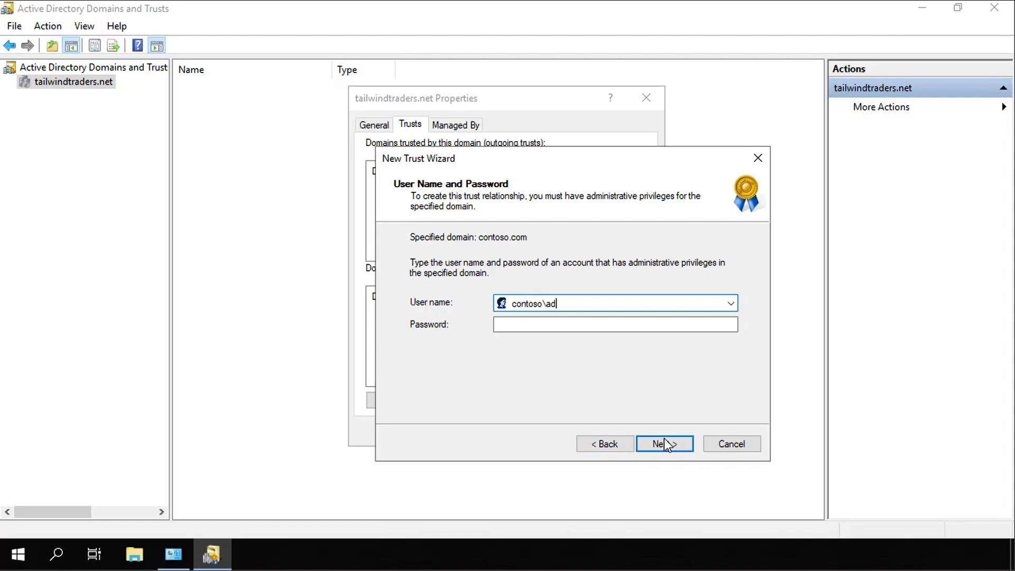
pyautogui.press('Tab')
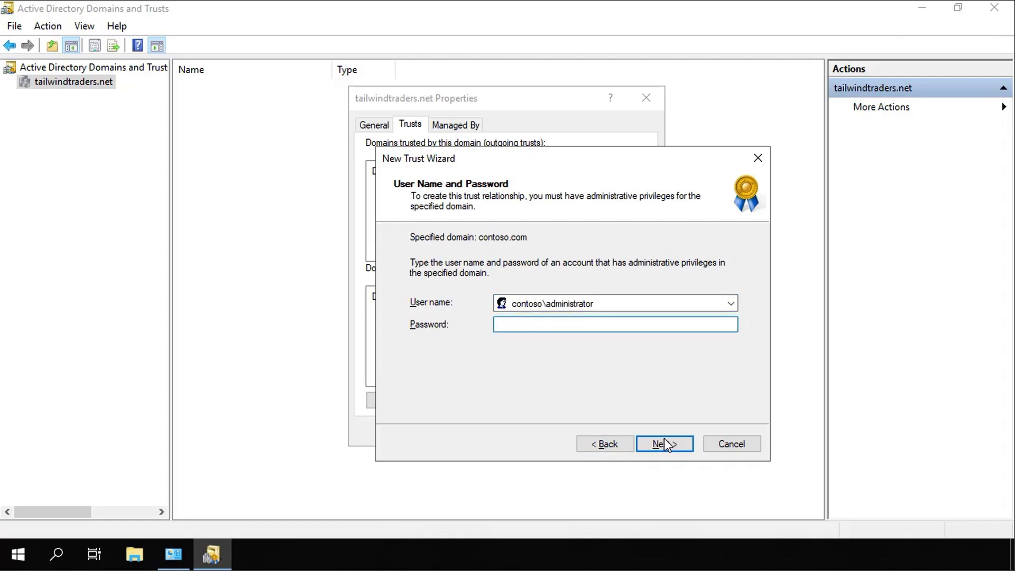
pyautogui.write('Pa55w.rd')
pyautogui.click(682, 447)
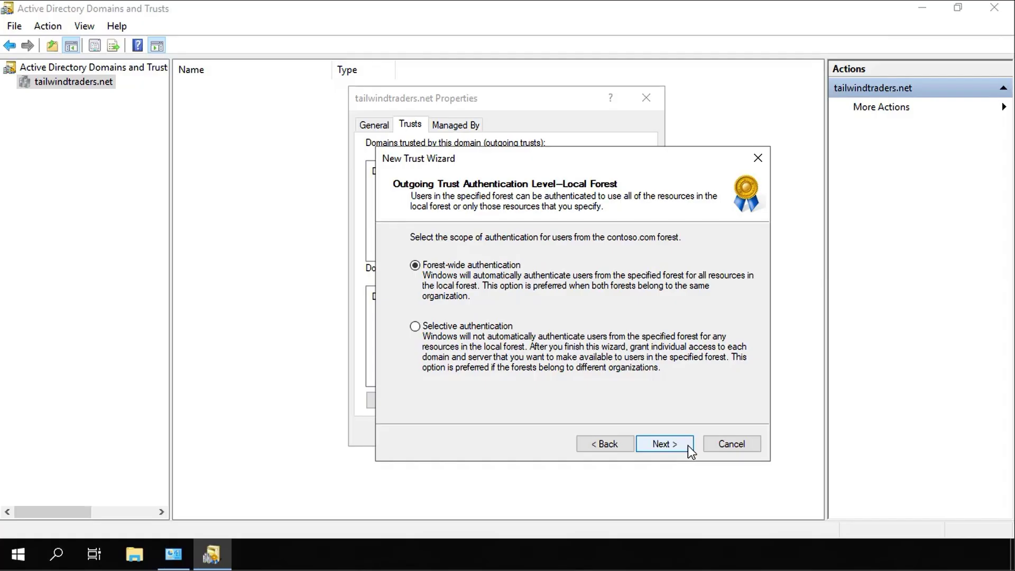
# Step: Keep forest-wide authentication for both forests and create the trust from the summary
pyautogui.click(687, 445)
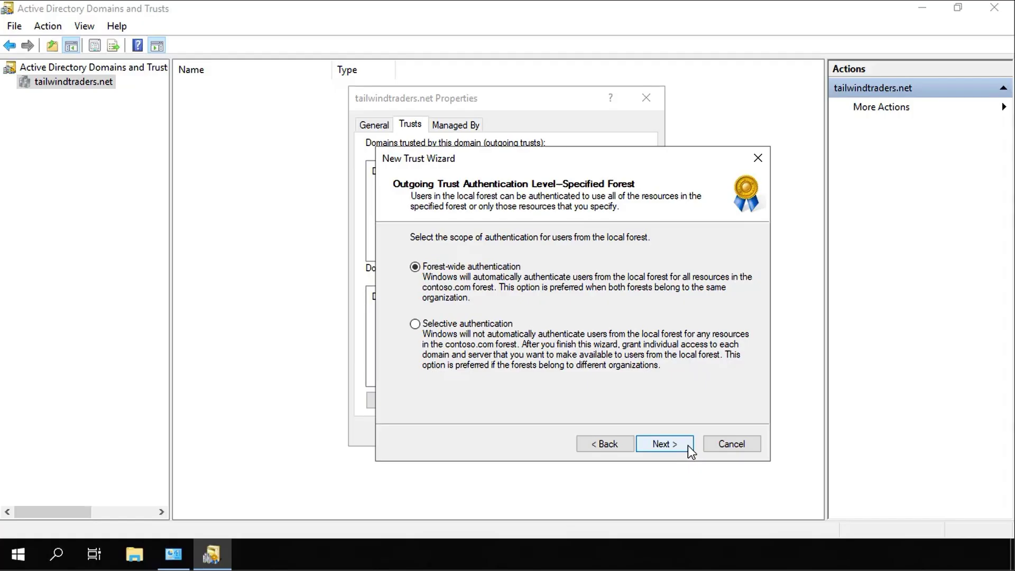
pyautogui.click(689, 445)
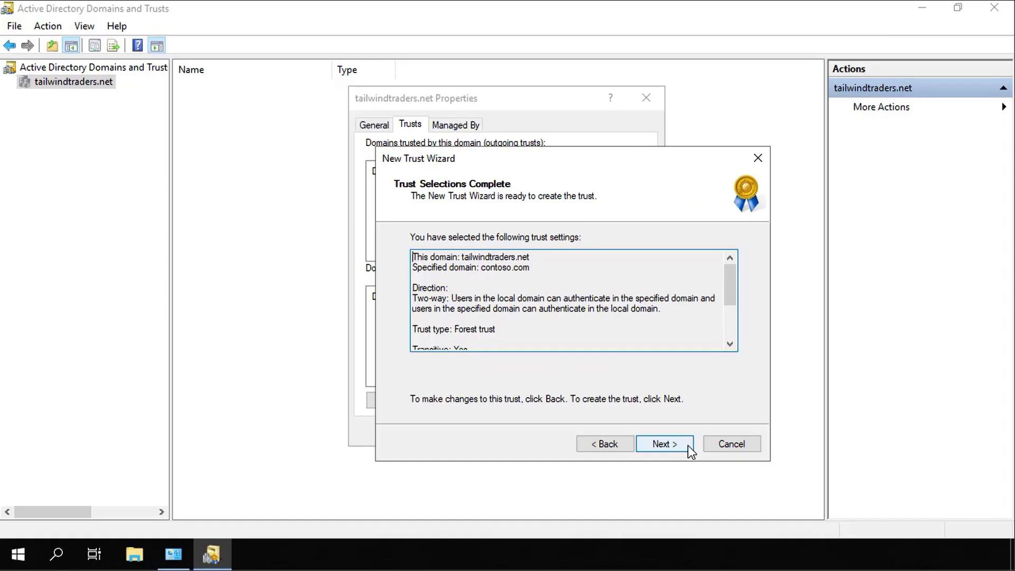
pyautogui.click(688, 446)
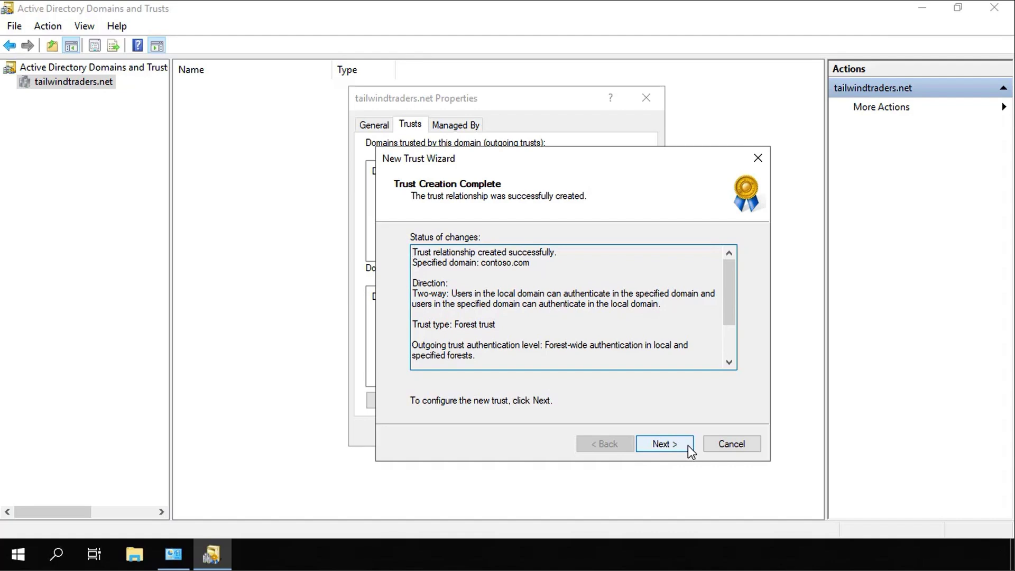
# Step: Confirm both the outgoing and incoming trusts and finish the wizard
pyautogui.click(687, 445)
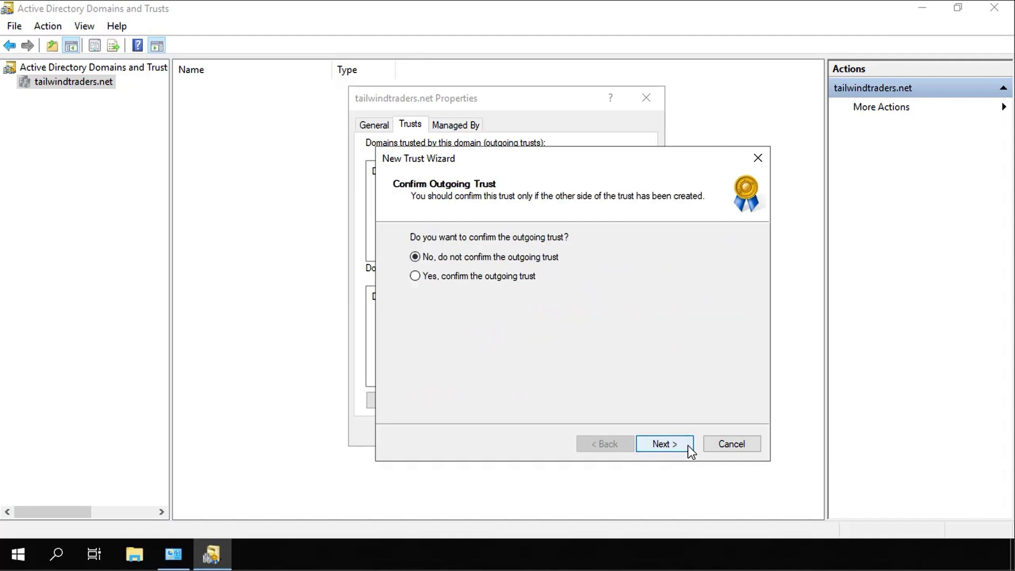
pyautogui.click(498, 277)
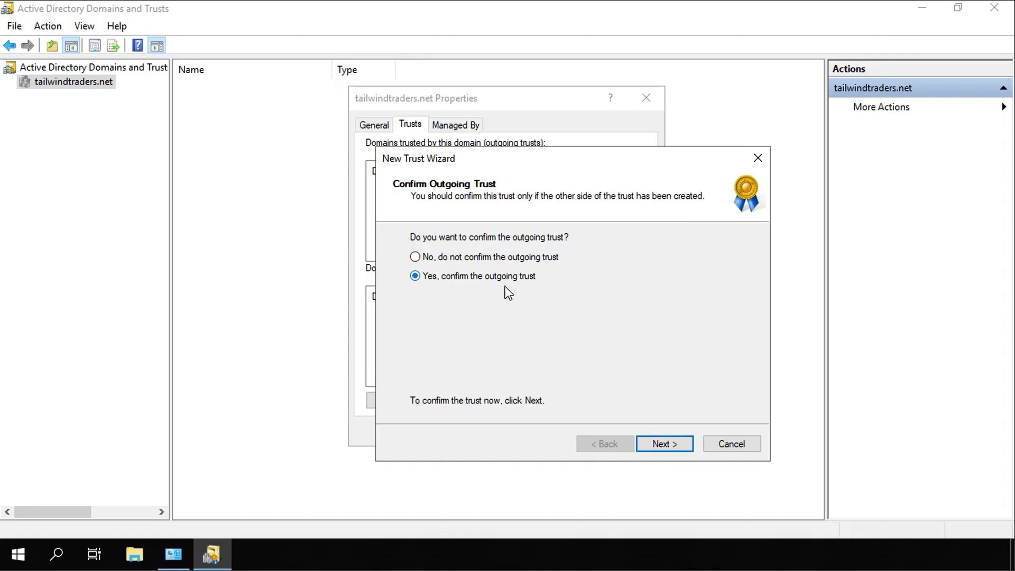
pyautogui.click(659, 449)
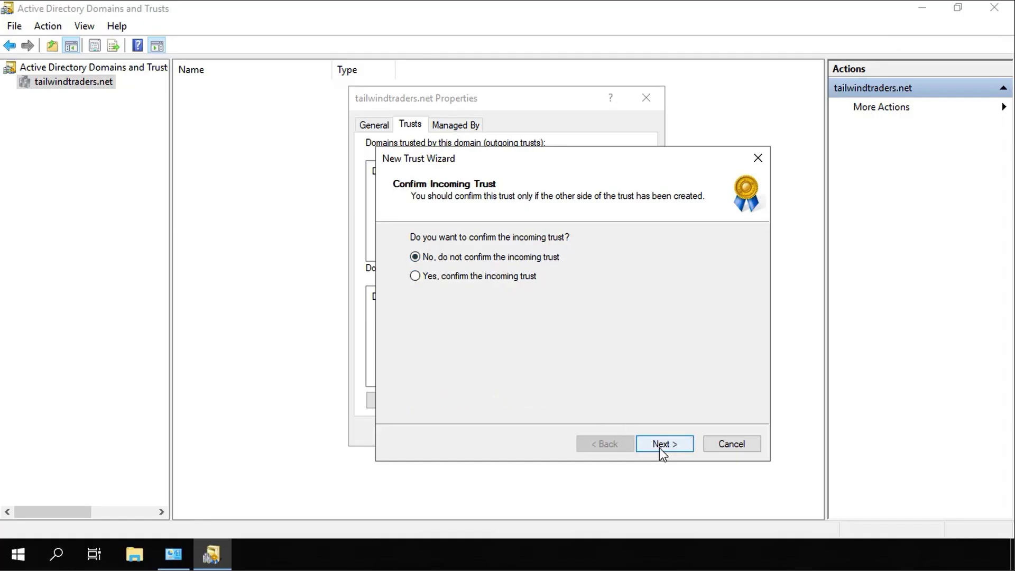
pyautogui.click(517, 278)
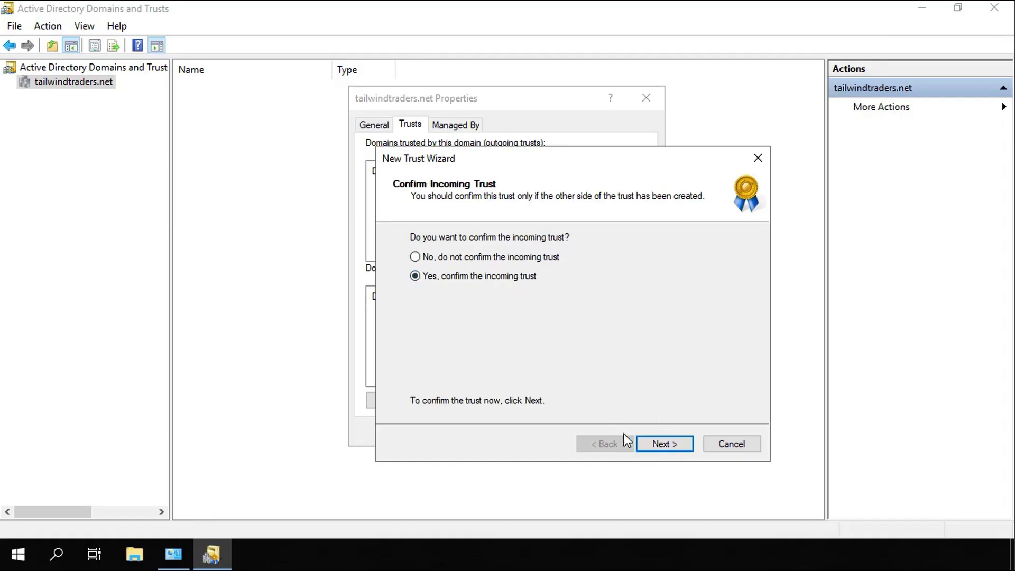
pyautogui.click(650, 444)
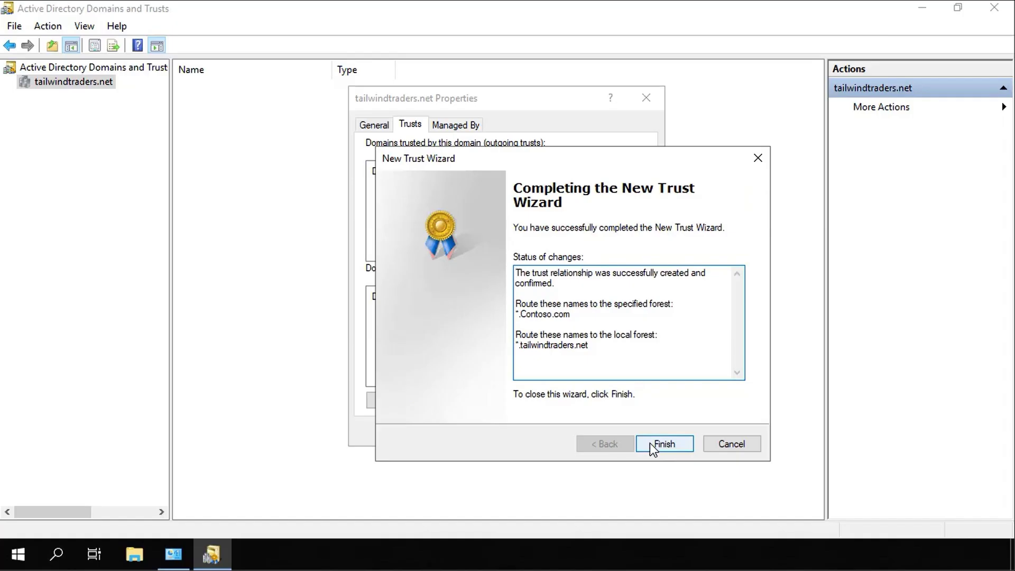
pyautogui.click(650, 444)
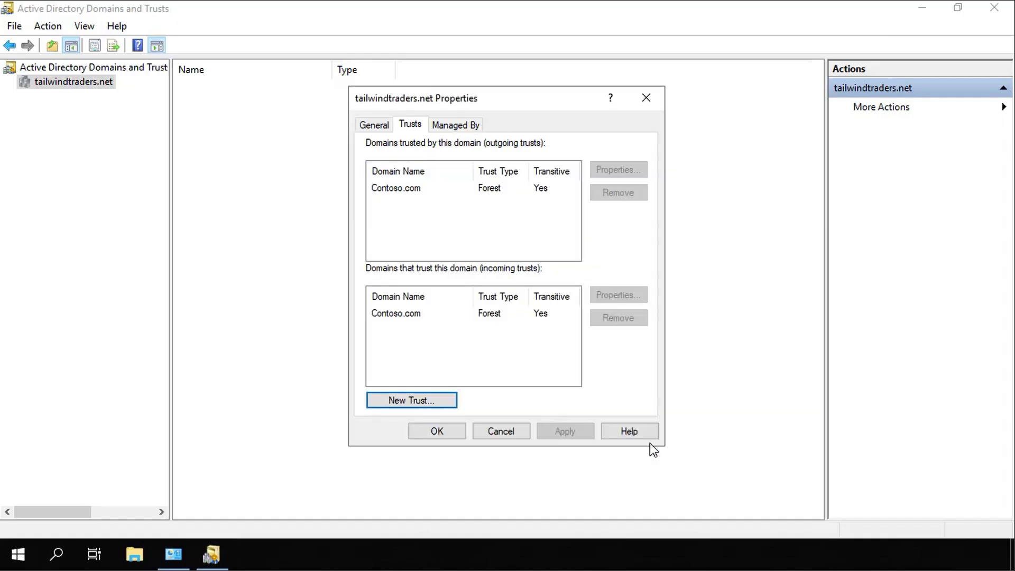